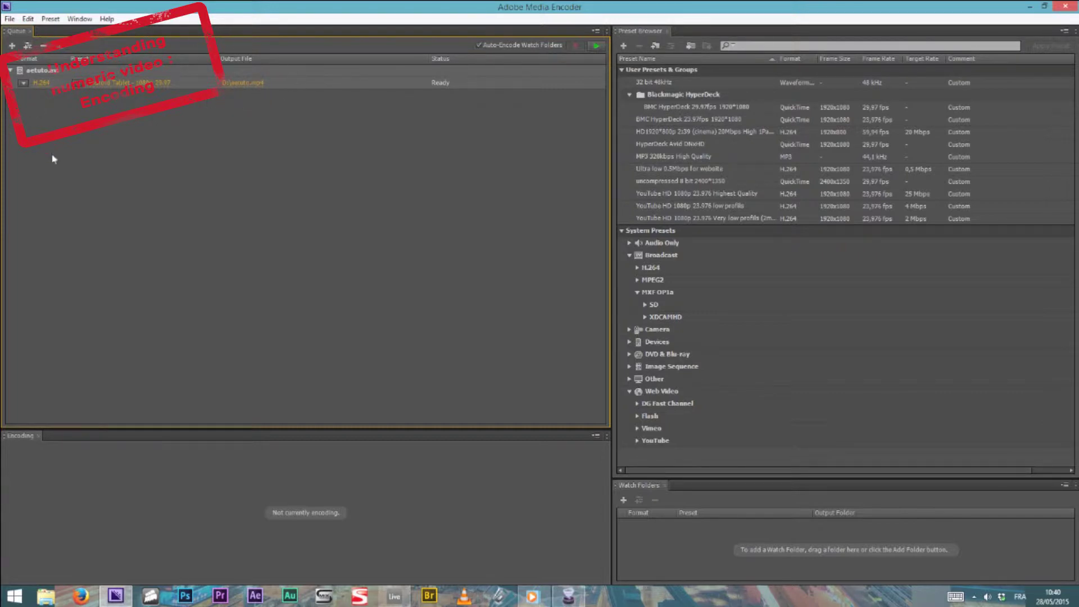
Step: Set the queued clip's output format to H.264 and open its export settings
scroll(24, 90, down, 5)
click(23, 83)
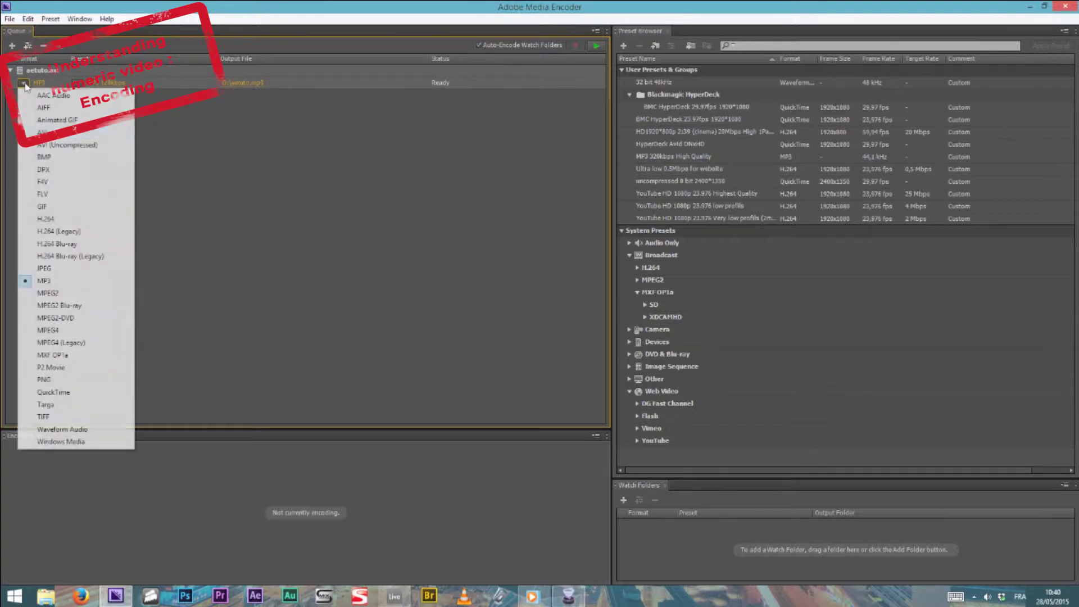
click(62, 219)
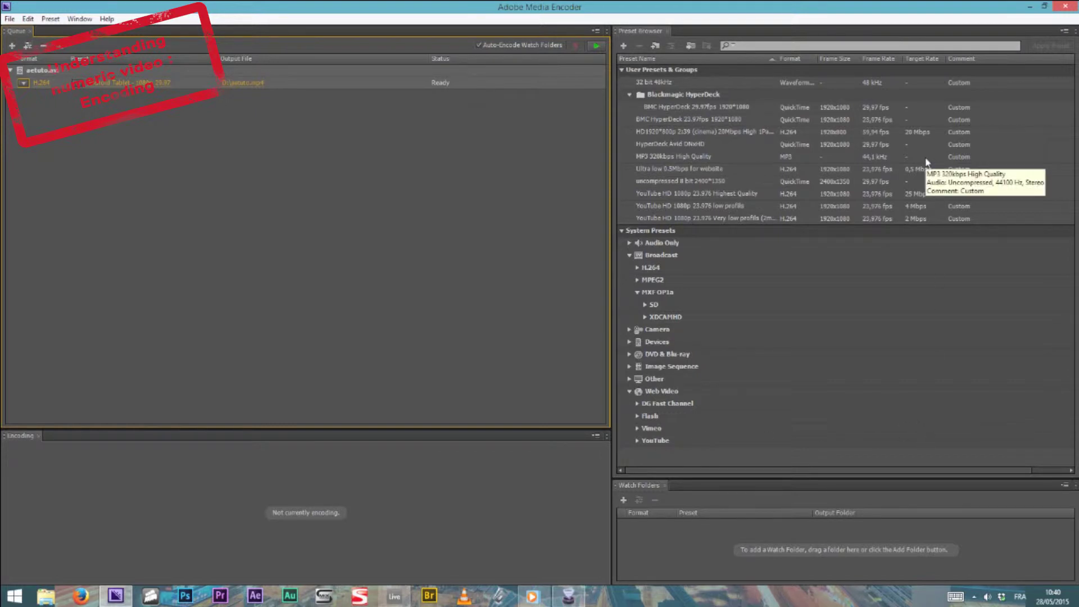
click(120, 84)
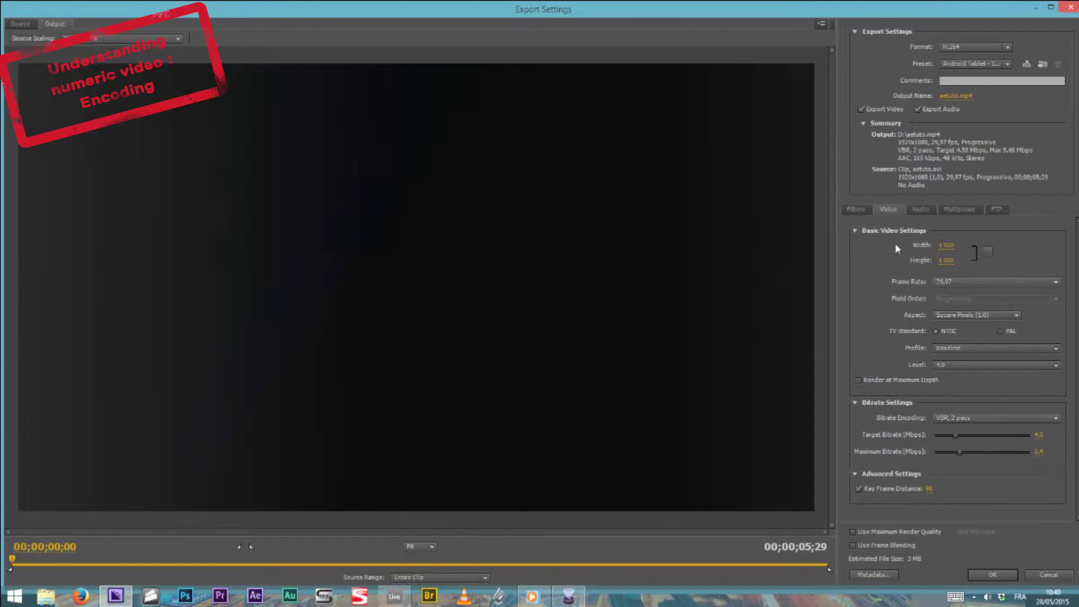
Step: Examine the audio settings along with the available export formats, presets and audio codecs
click(925, 210)
click(961, 48)
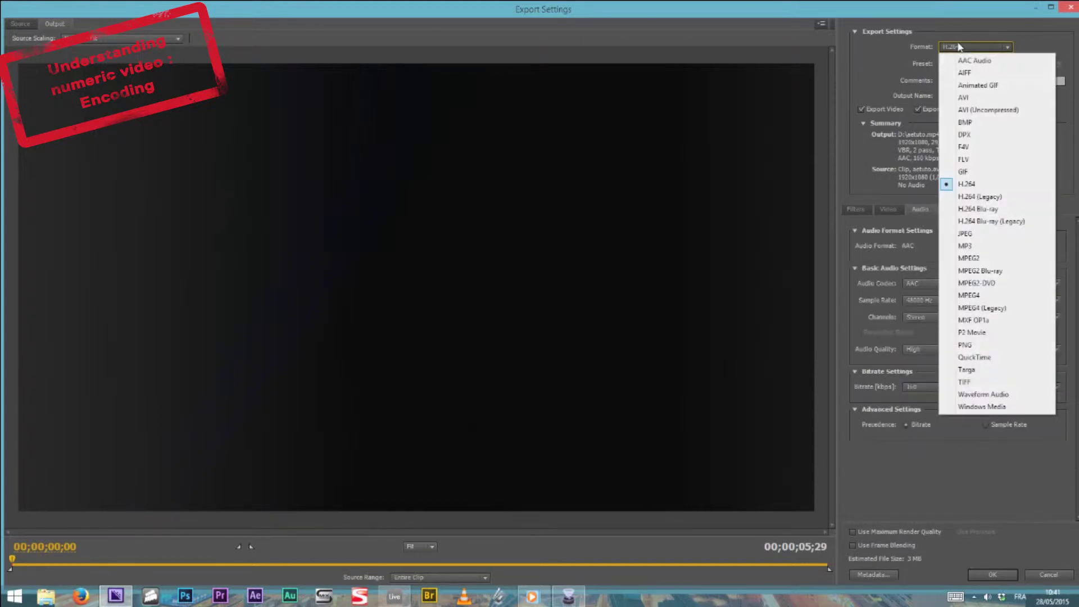
click(924, 63)
click(945, 64)
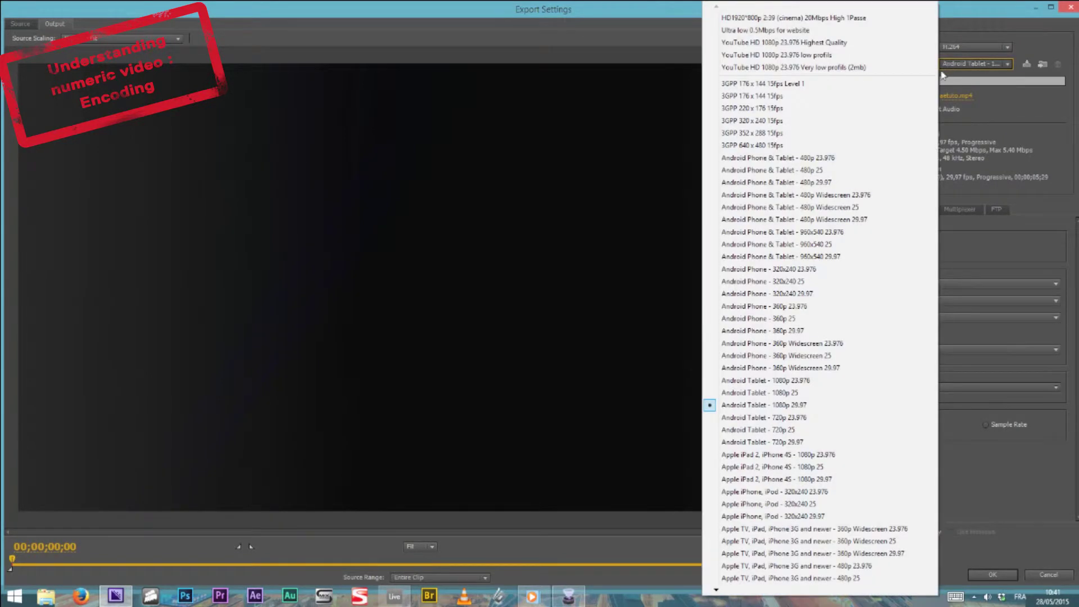
click(976, 31)
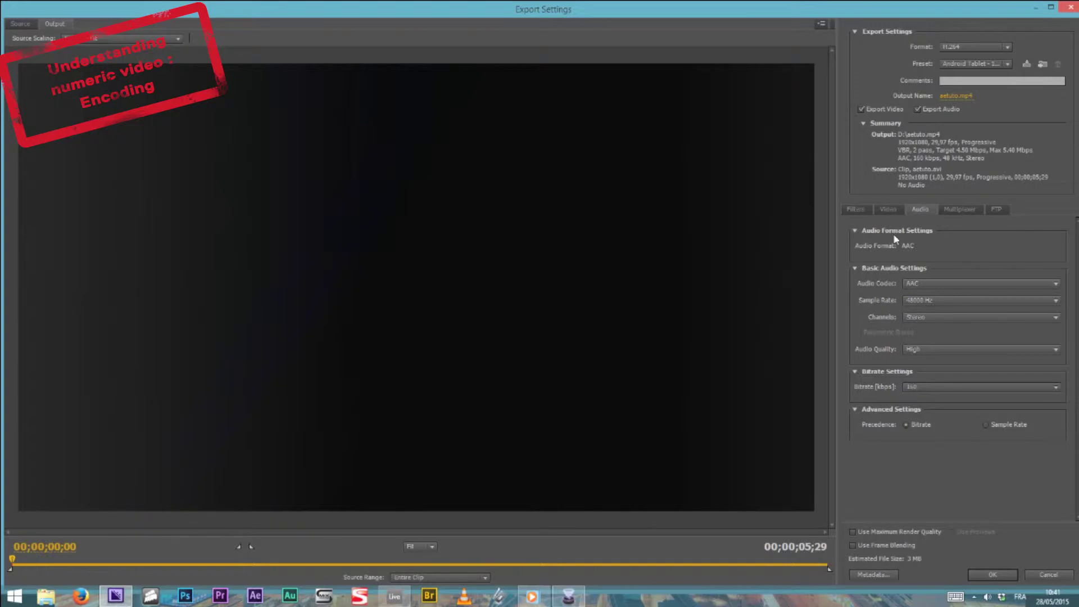
click(914, 283)
click(944, 253)
Step: Try the QuickTime and MPEG2 formats to compare their audio settings, and return to H.264
click(981, 49)
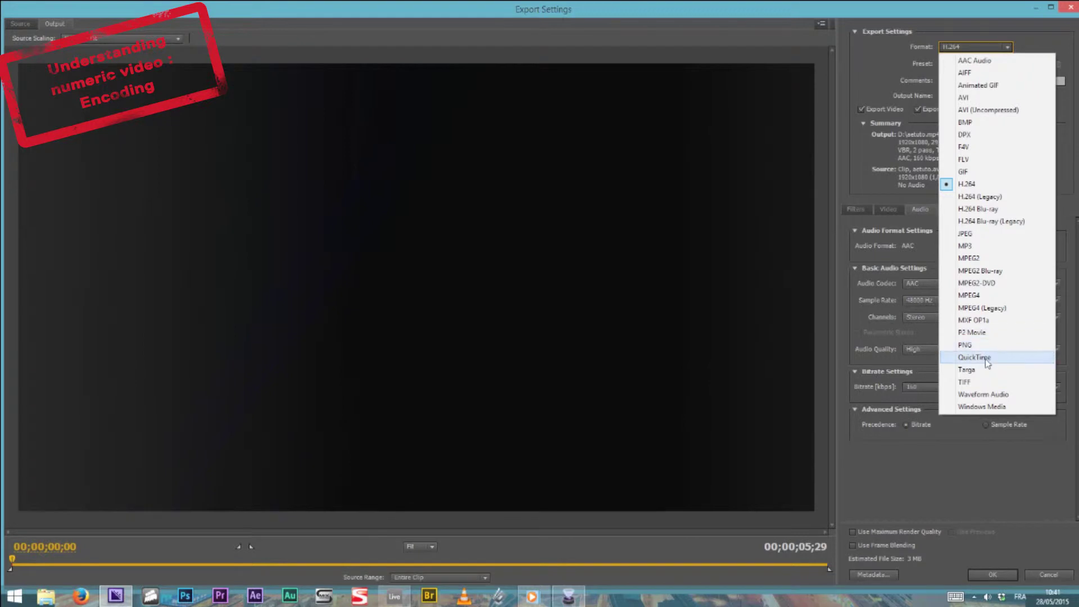
click(986, 360)
click(1004, 48)
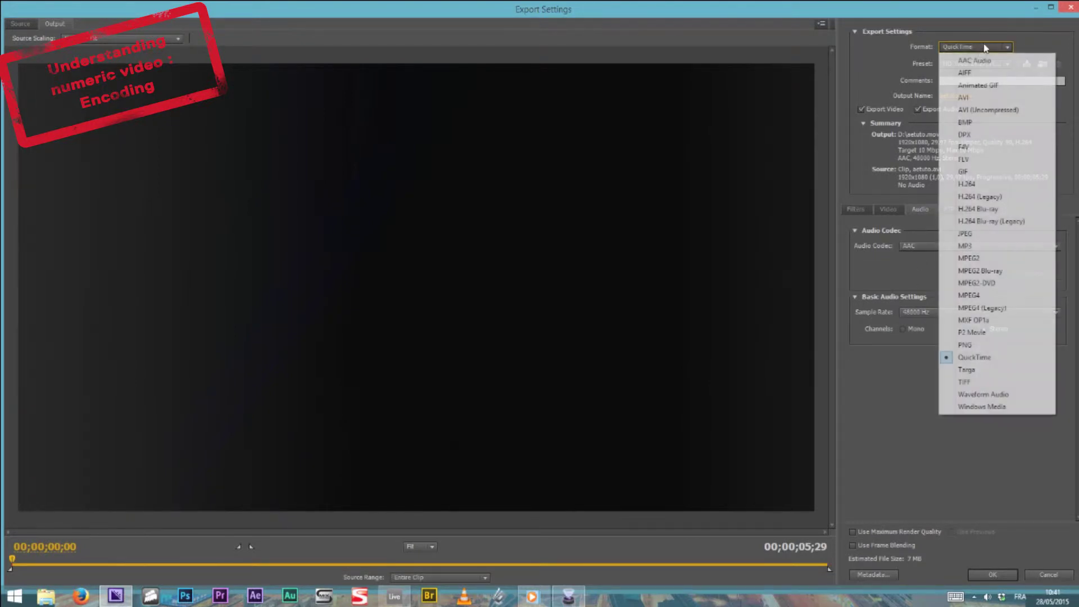
click(992, 260)
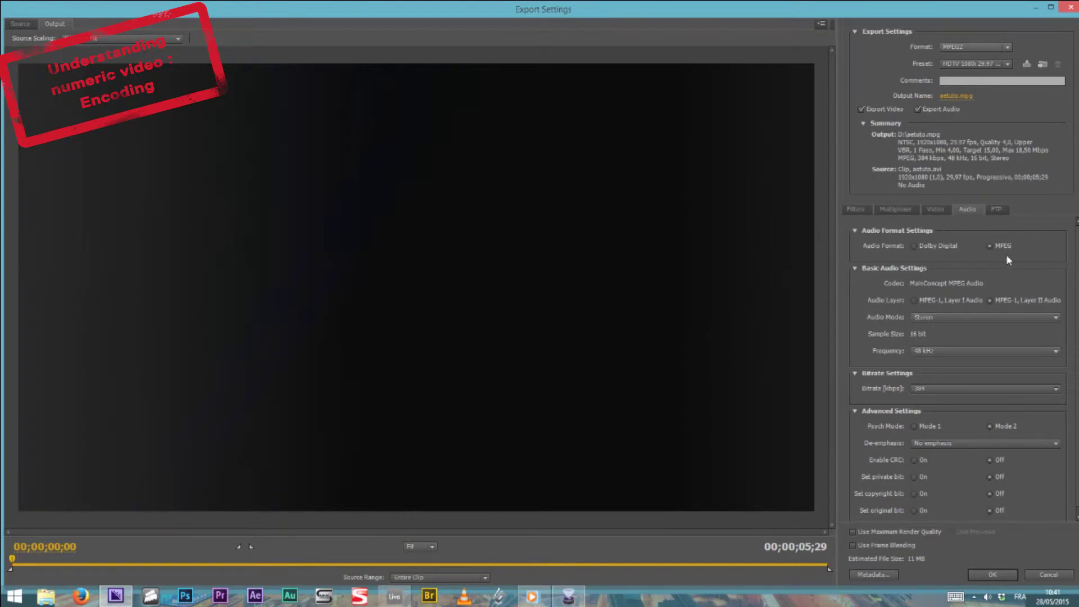
click(987, 46)
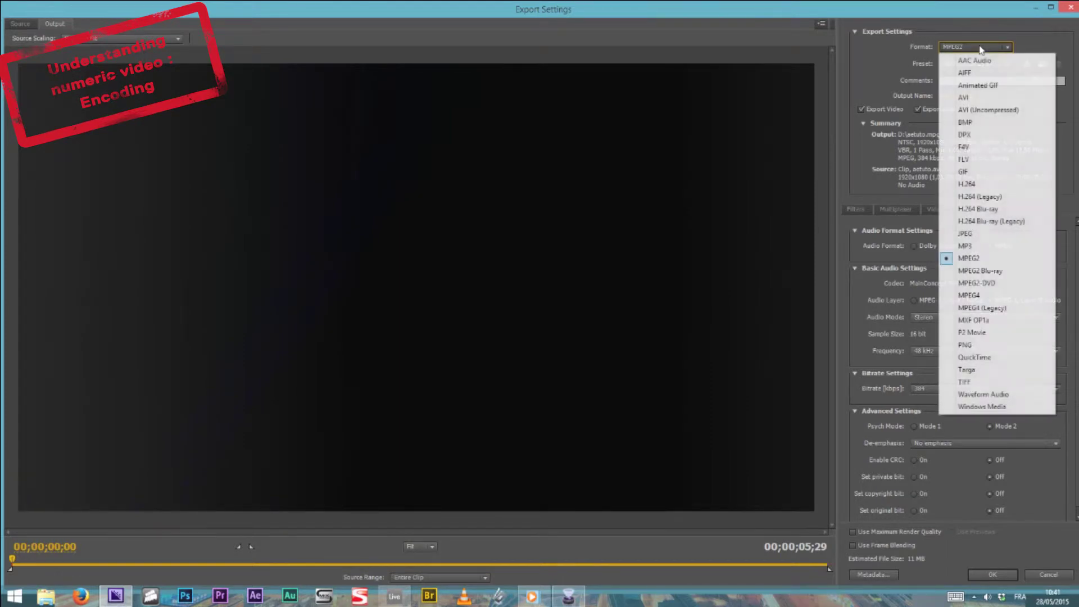
click(978, 186)
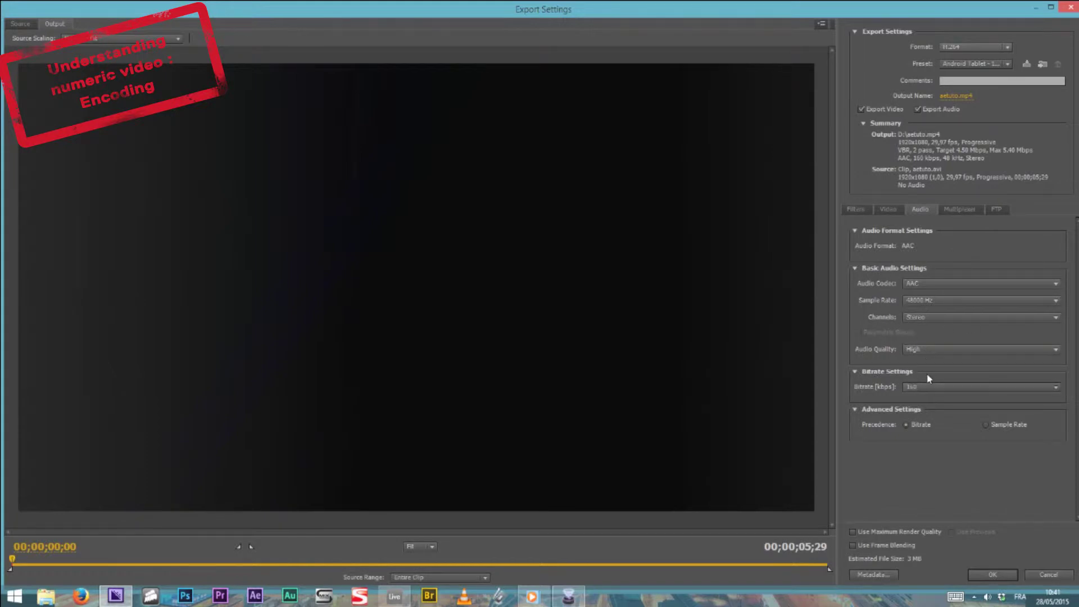
Step: Review the available sample rate, channel and audio quality options for the AAC audio
click(927, 301)
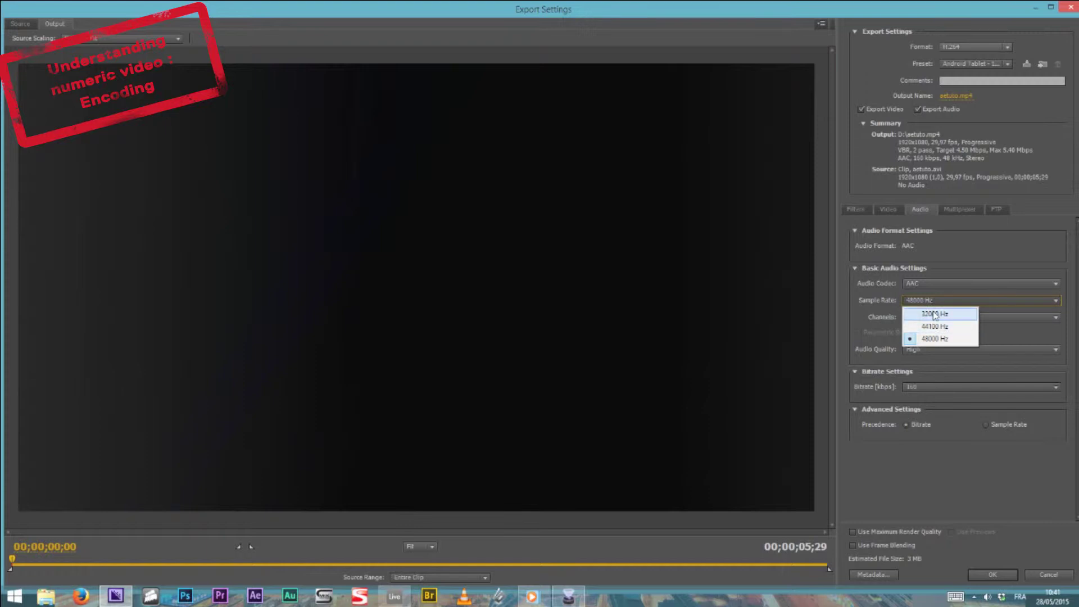
click(874, 306)
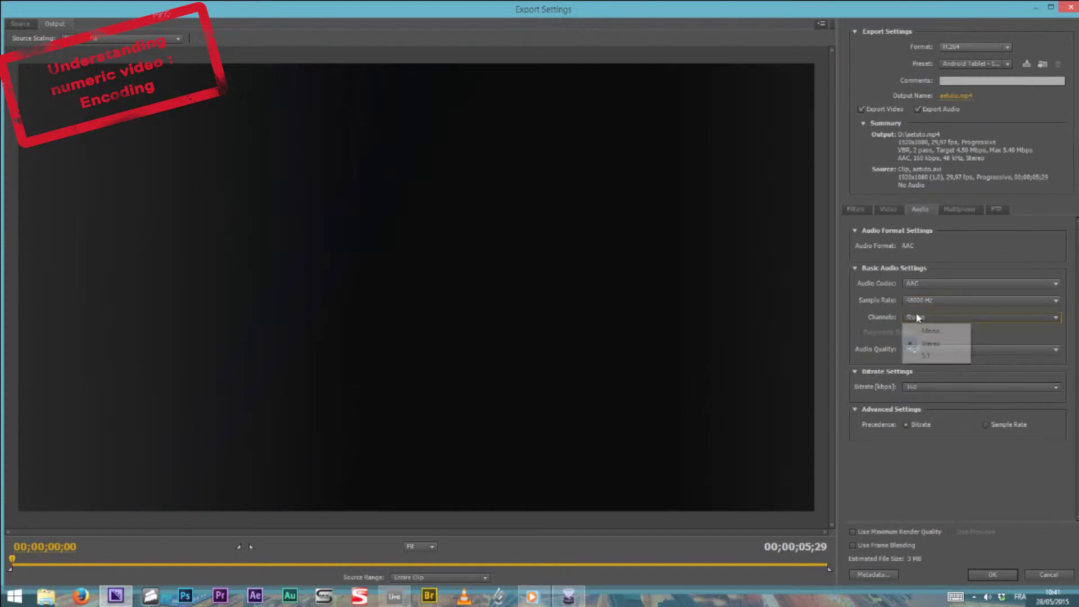
click(955, 349)
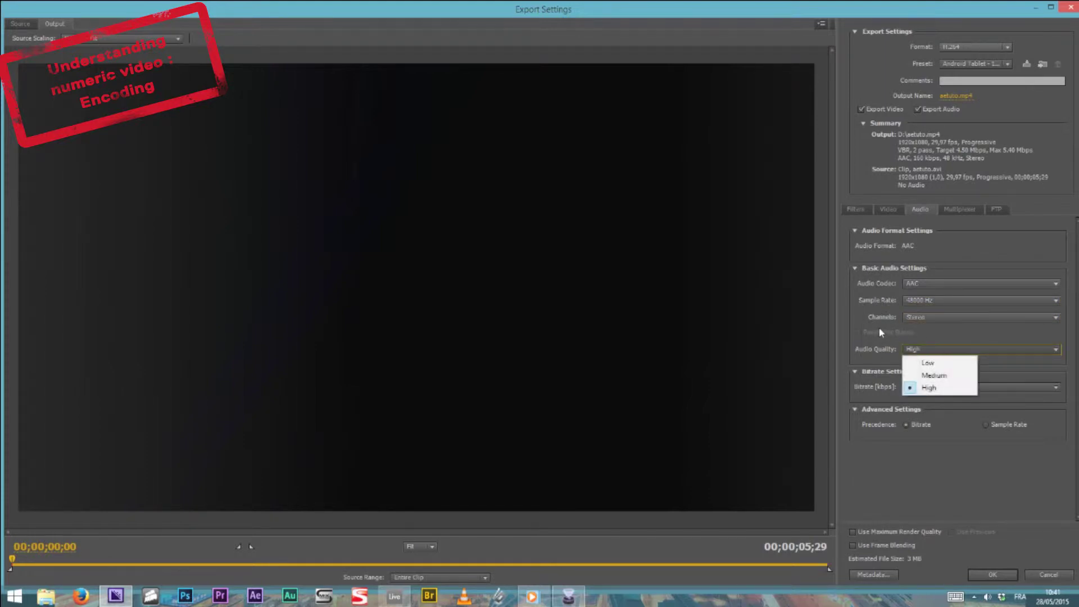
click(855, 317)
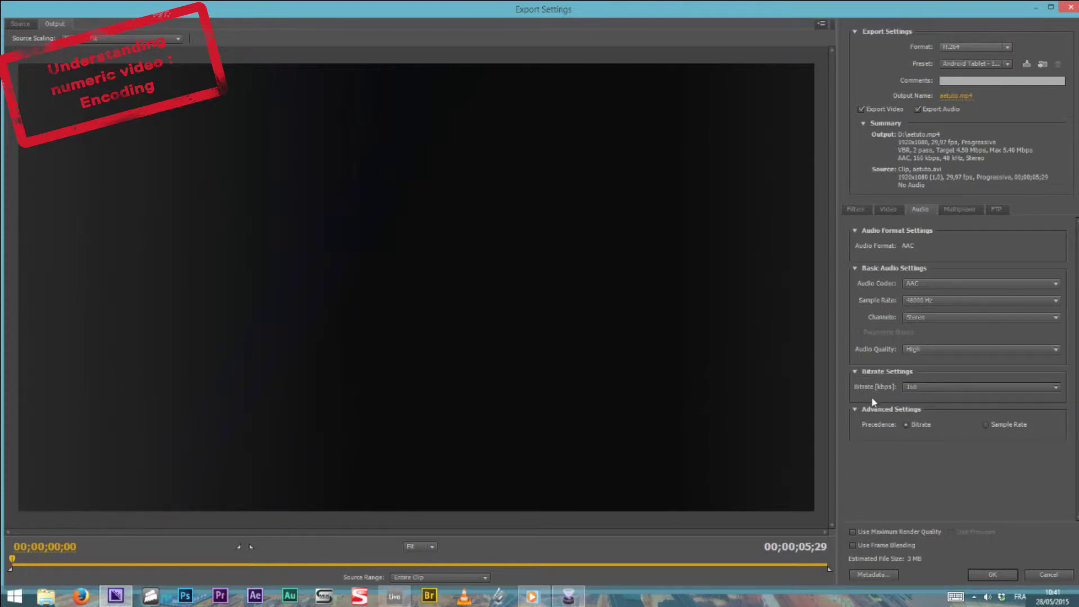
Step: Set the audio bitrate to 256 kbps after trying 320 kbps
click(931, 388)
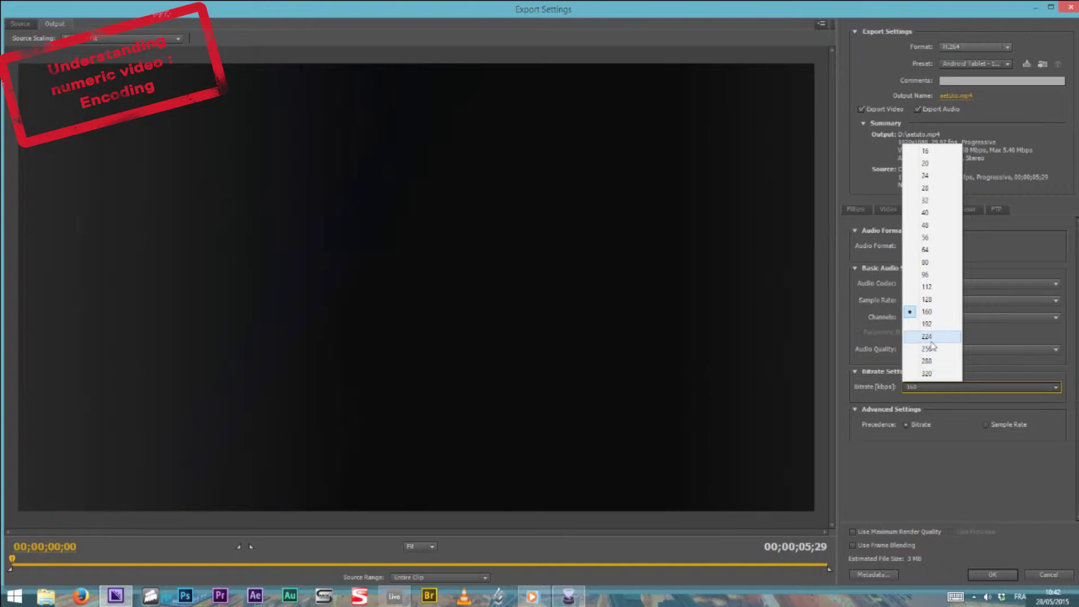
click(911, 374)
click(932, 387)
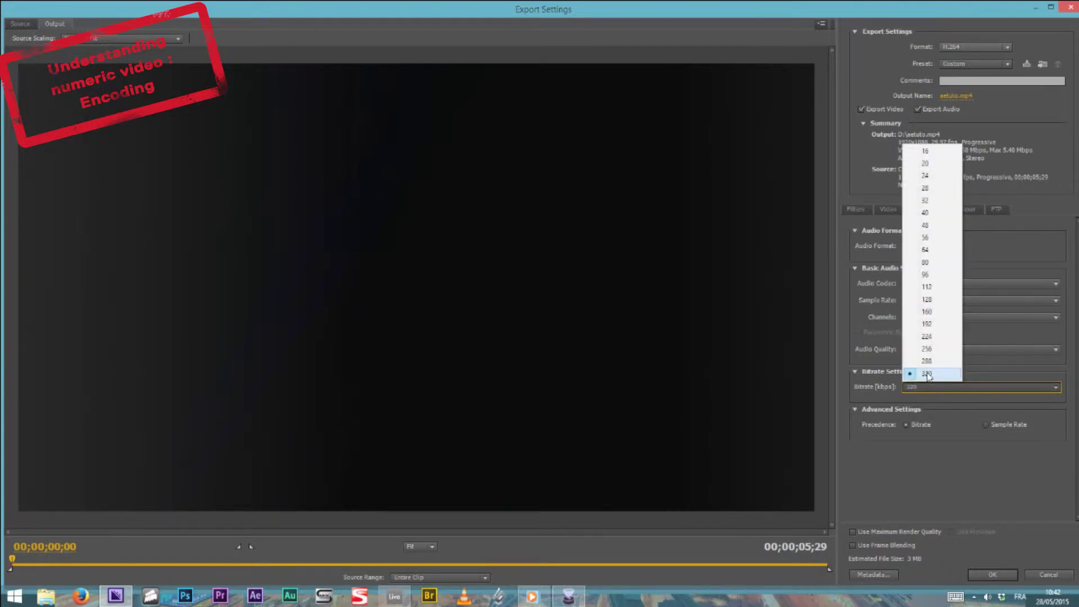
click(938, 349)
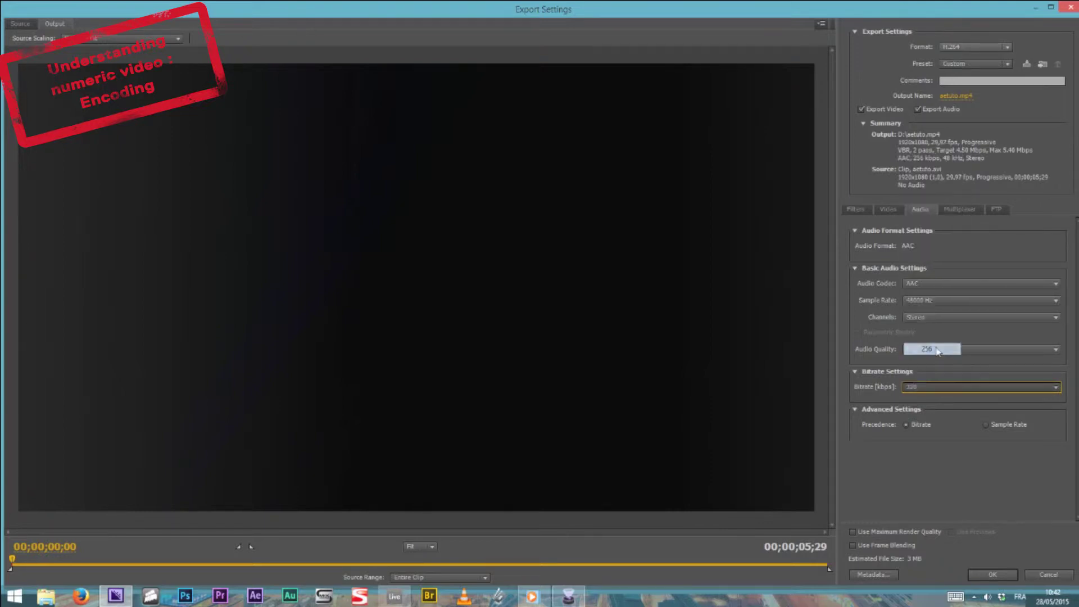
click(946, 388)
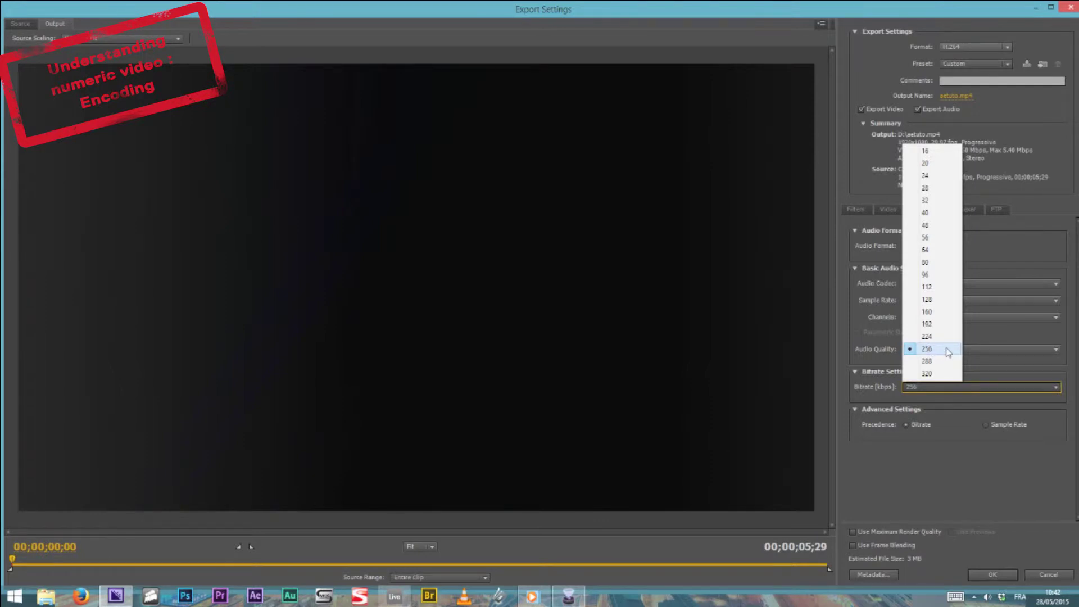
click(954, 457)
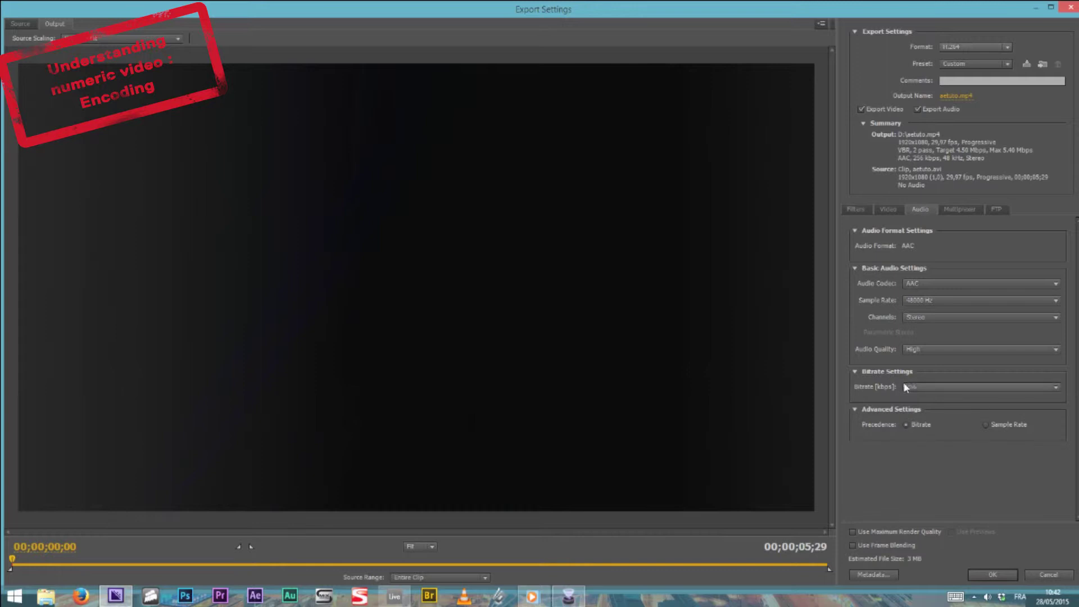
Step: Examine the frame rate options in the video settings and move the preview to 00;00;02;03
click(889, 210)
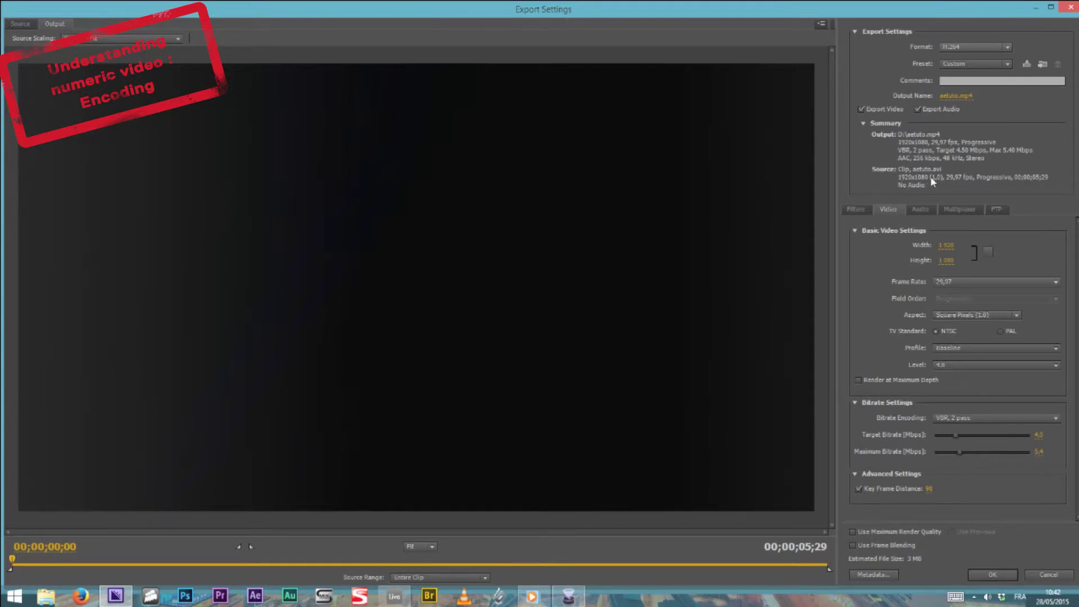
click(944, 283)
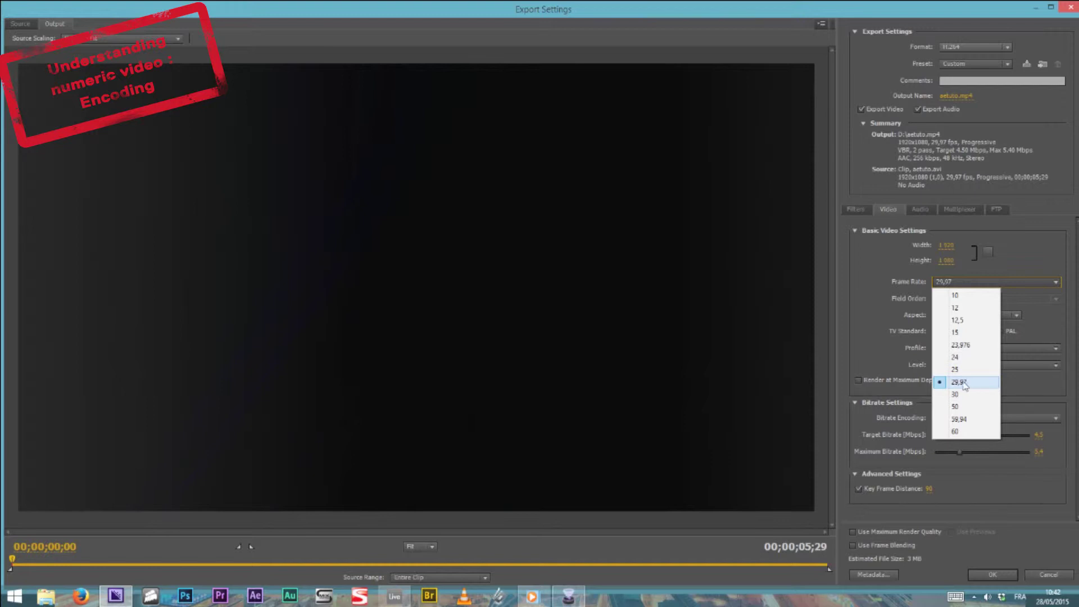
click(892, 257)
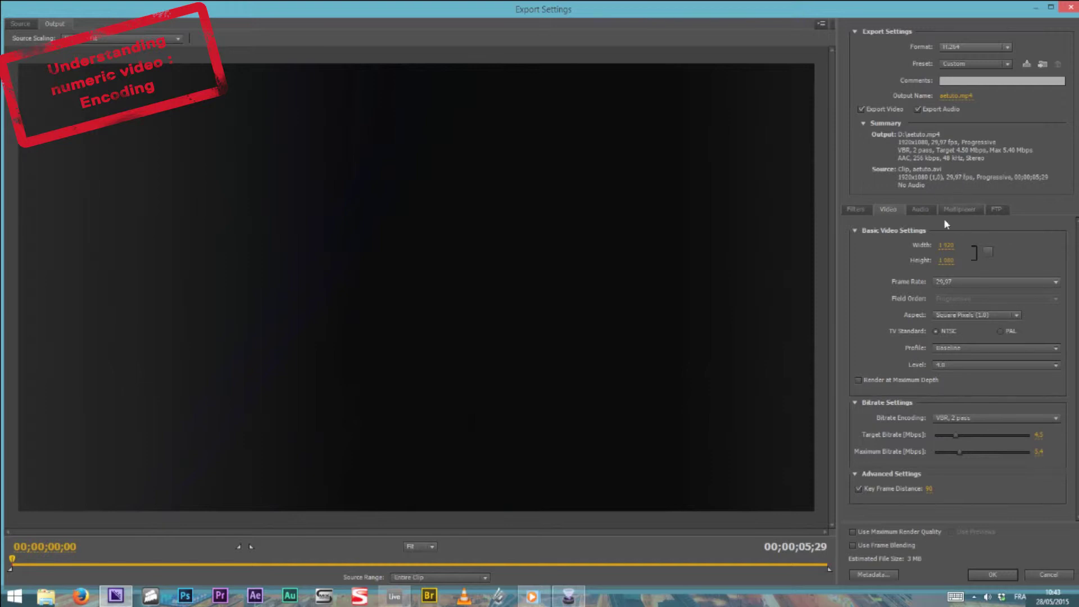
click(299, 560)
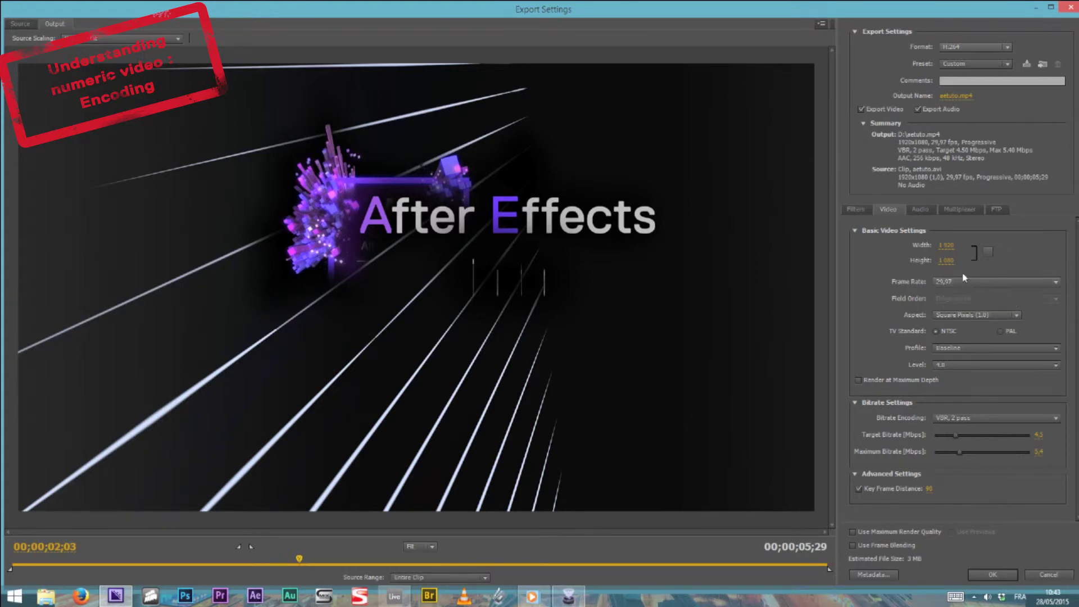
Step: Review the pixel aspect ratio choices and the H.264 encoding profile options
click(958, 314)
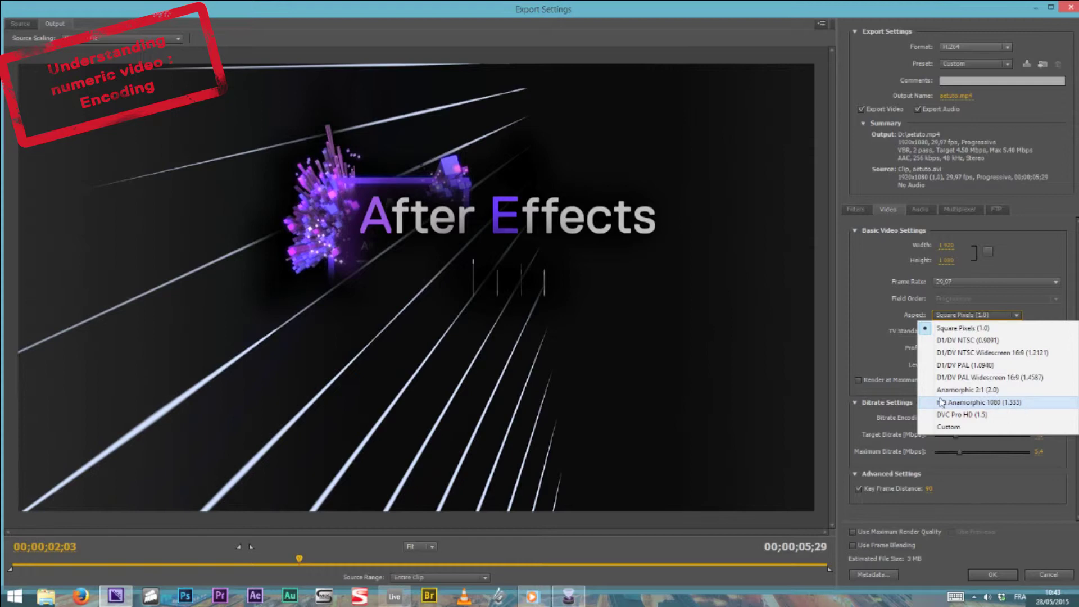
click(892, 304)
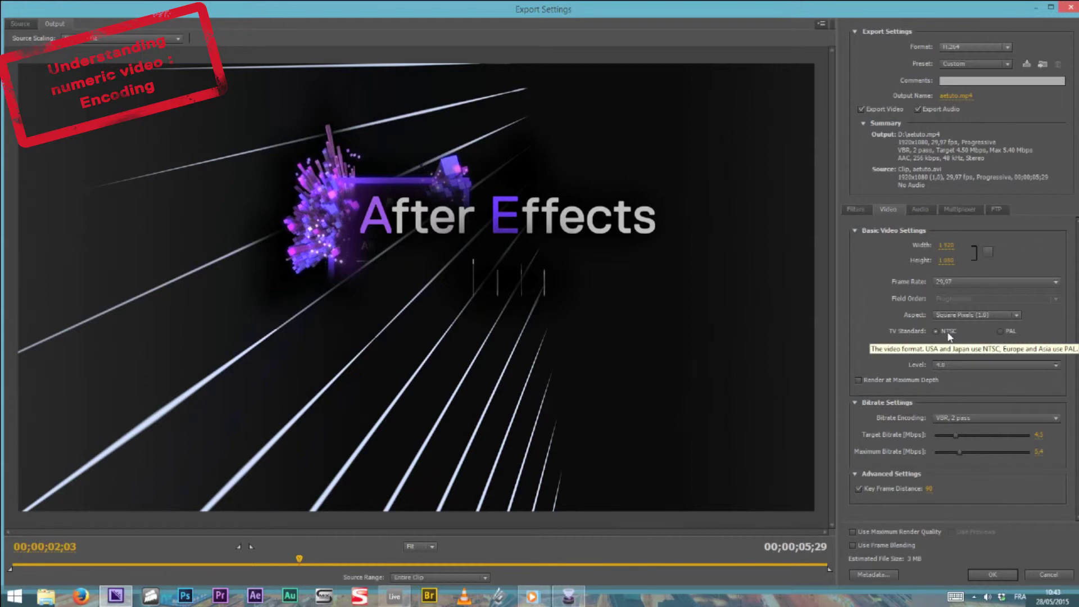
click(966, 350)
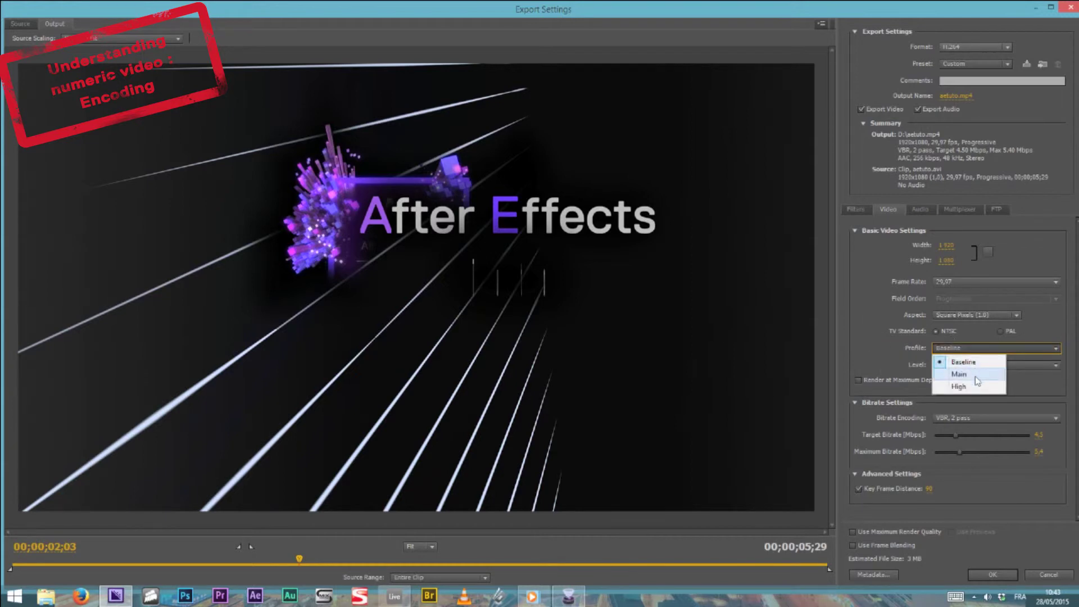
click(894, 335)
Step: Try the QuickTime format to compare its video settings, and restore the H.264 format
click(947, 50)
click(978, 357)
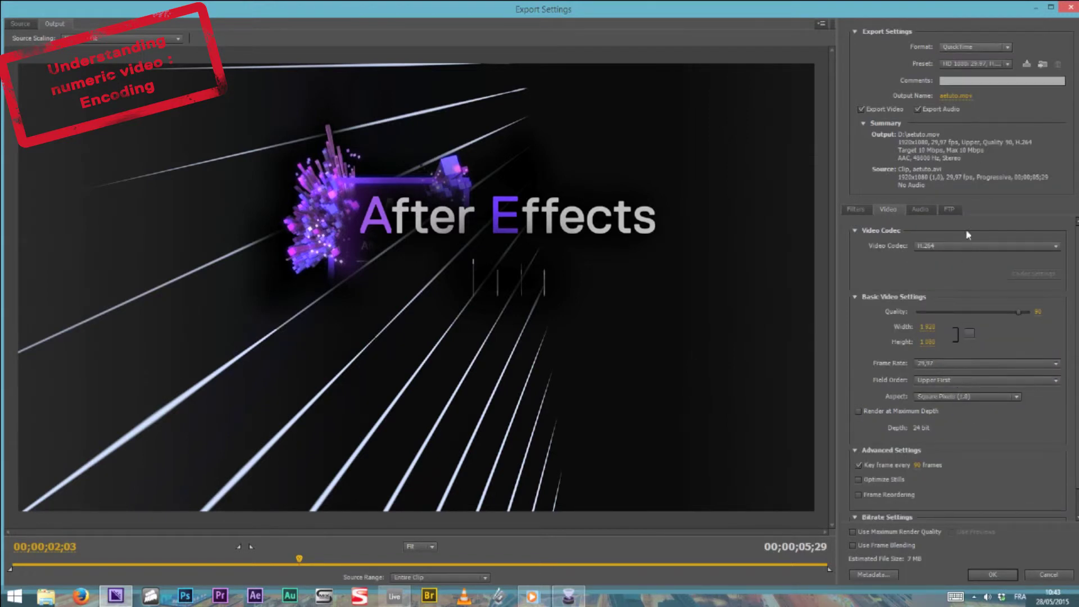
click(988, 48)
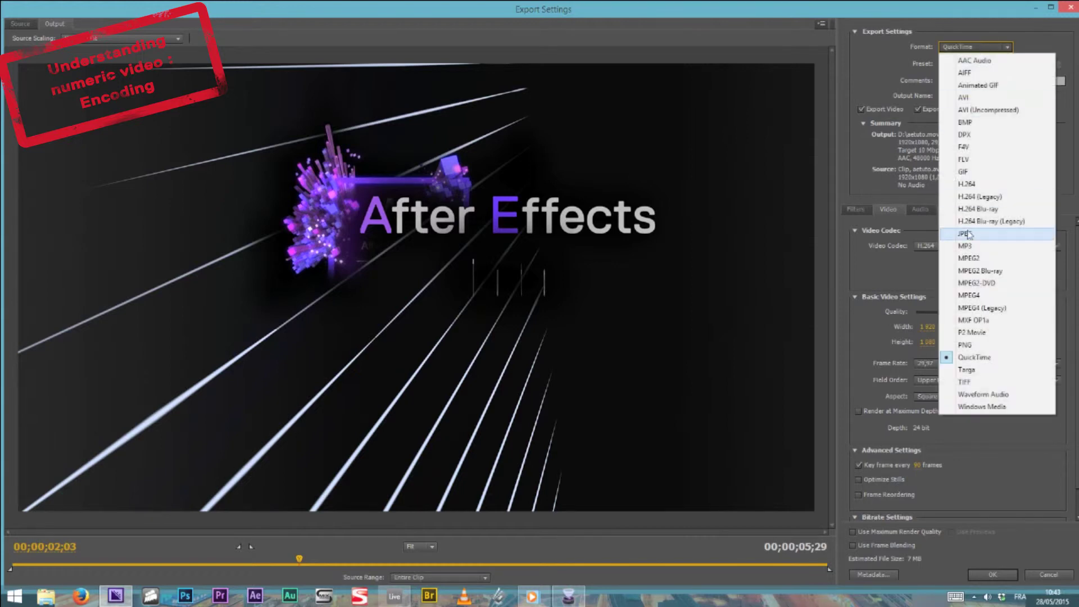
click(995, 185)
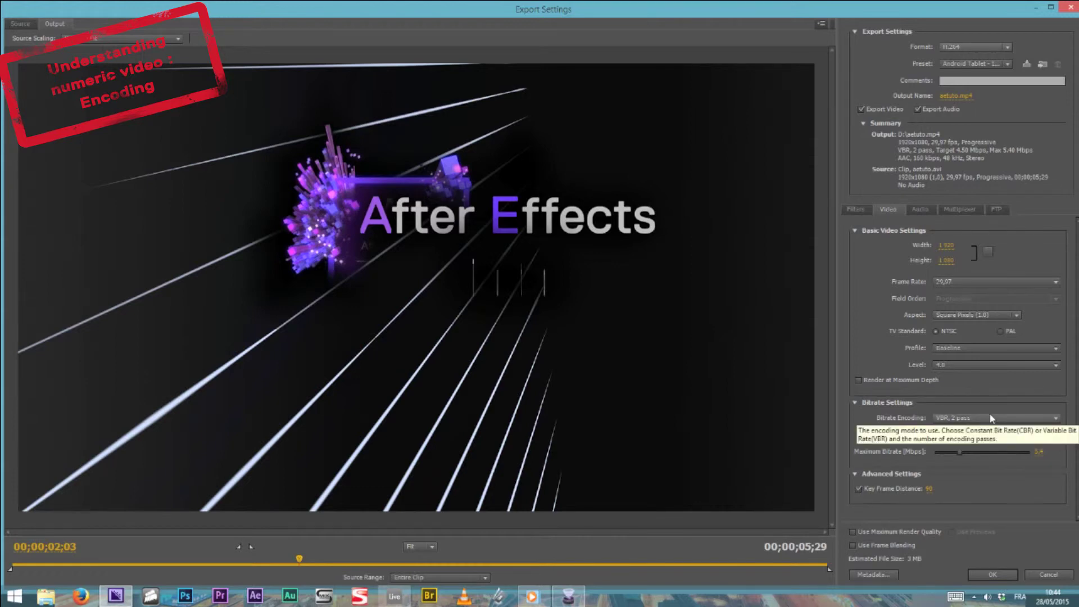
Step: Review the available H.264 profile and level options without changing either setting
click(949, 348)
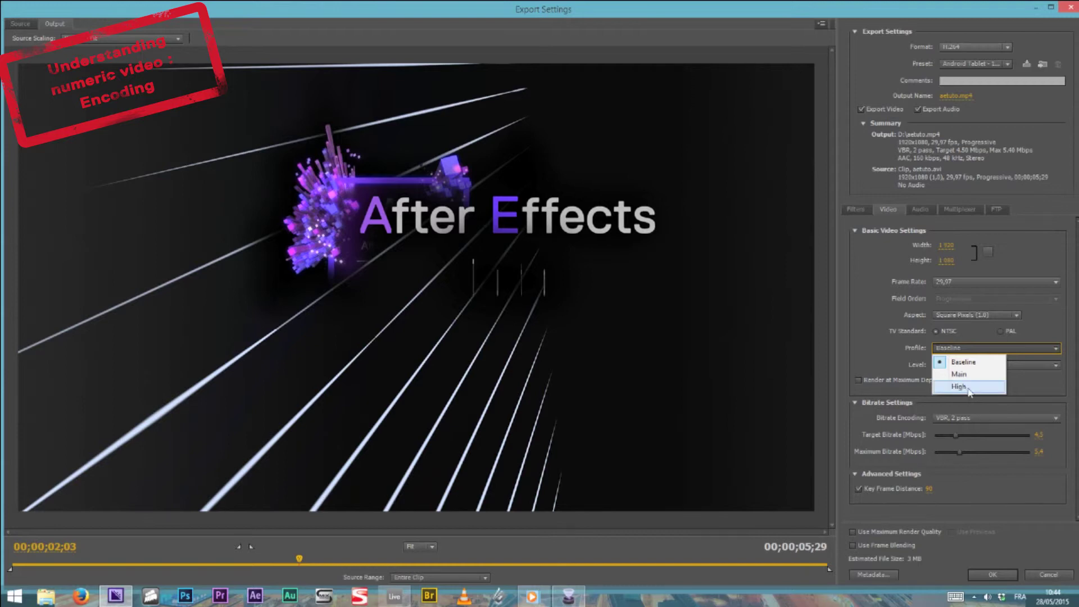
click(915, 385)
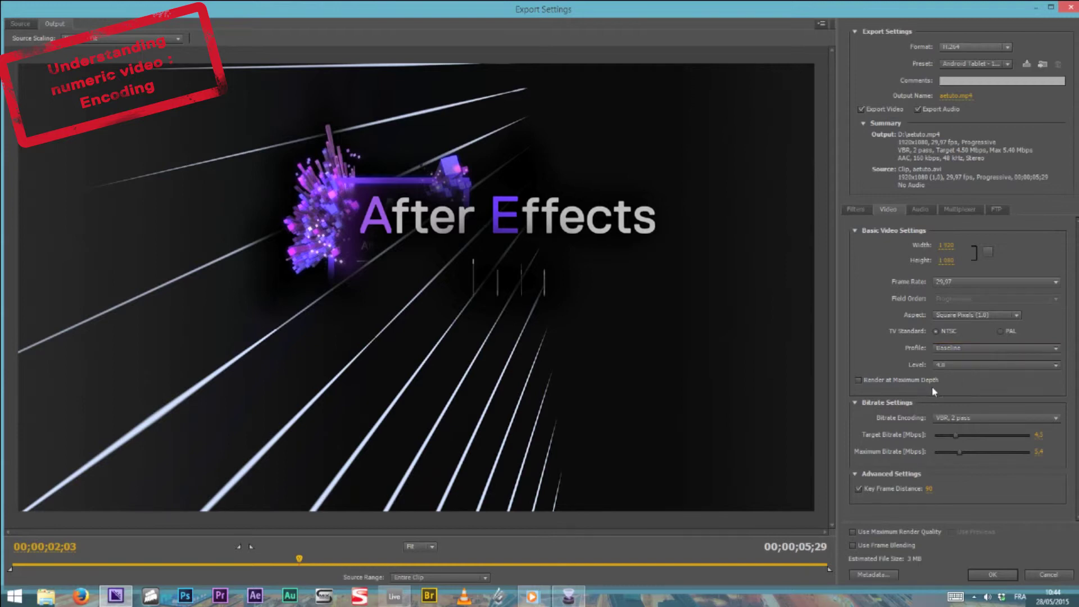
click(950, 365)
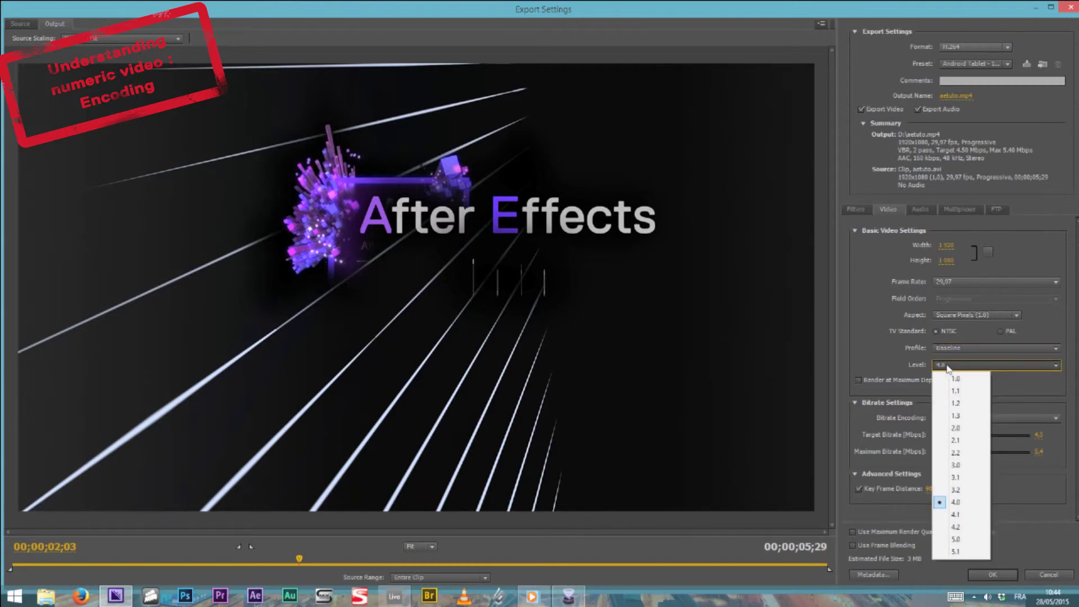
click(920, 361)
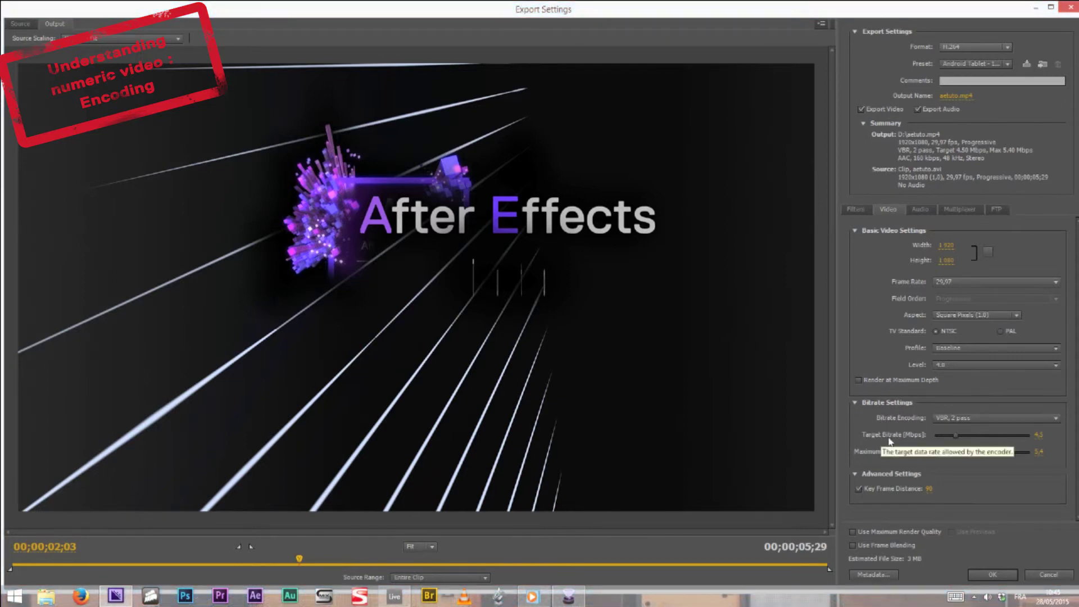
Step: Review the bitrate encoding modes, comparing CBR with one-pass and two-pass VBR
click(946, 419)
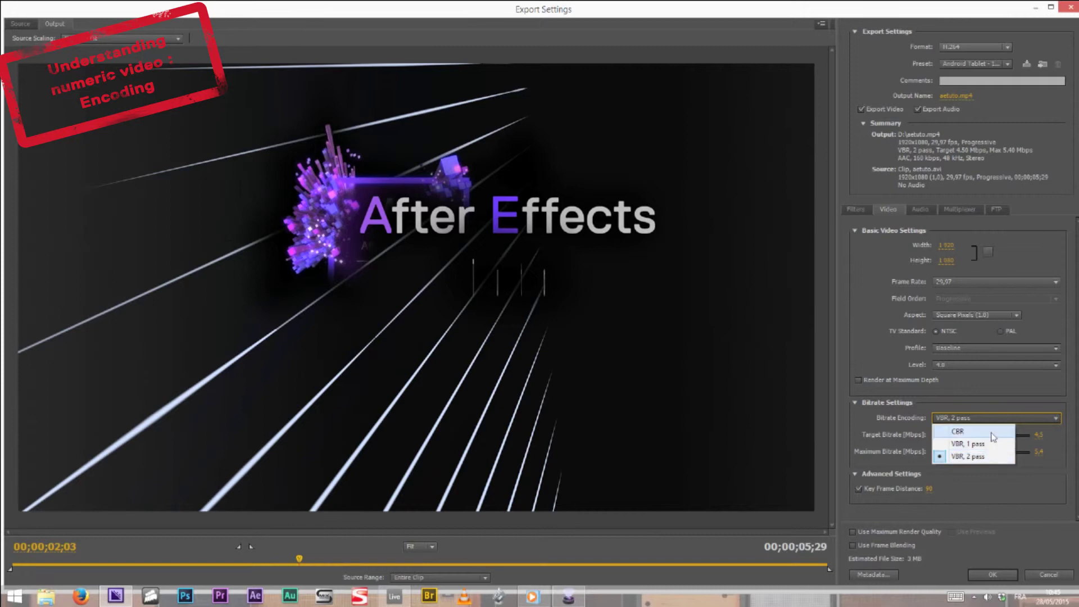
click(967, 383)
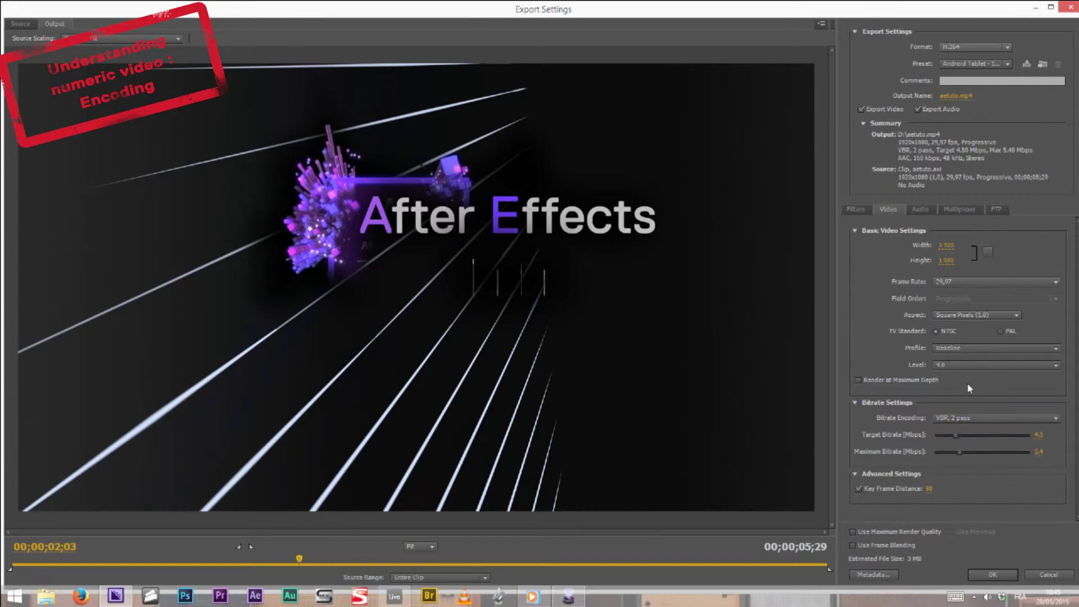
click(965, 418)
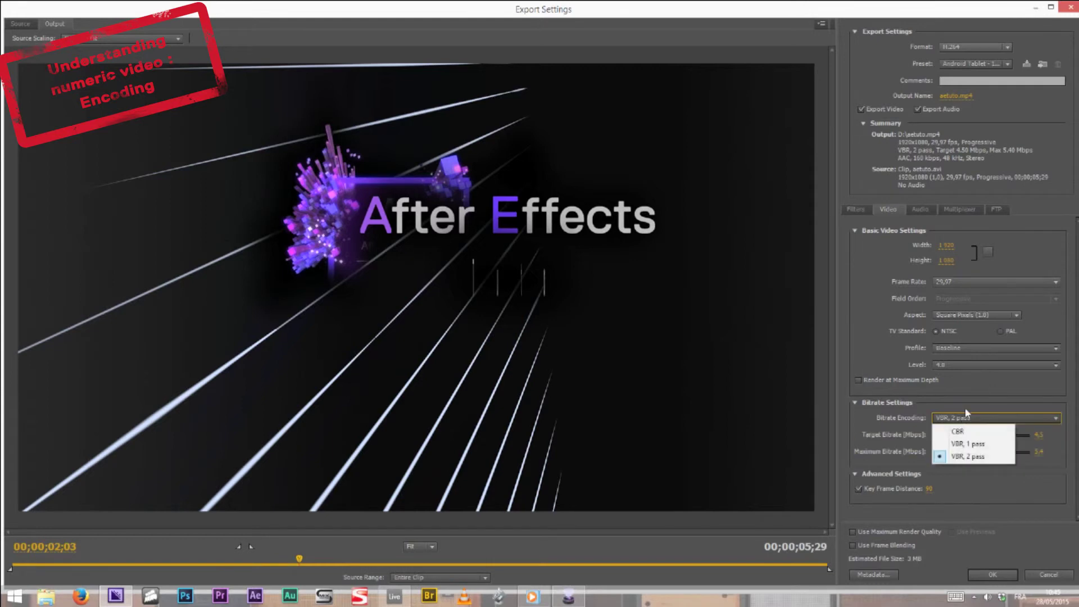
click(966, 396)
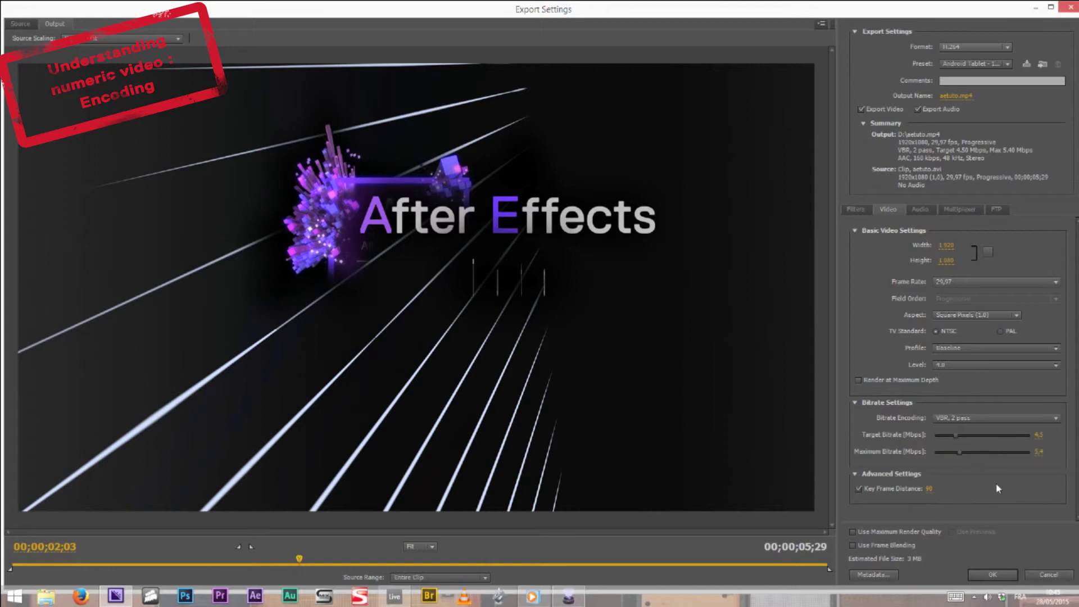
Step: Raise the target and maximum video bitrates to 20 Mbps
click(1040, 438)
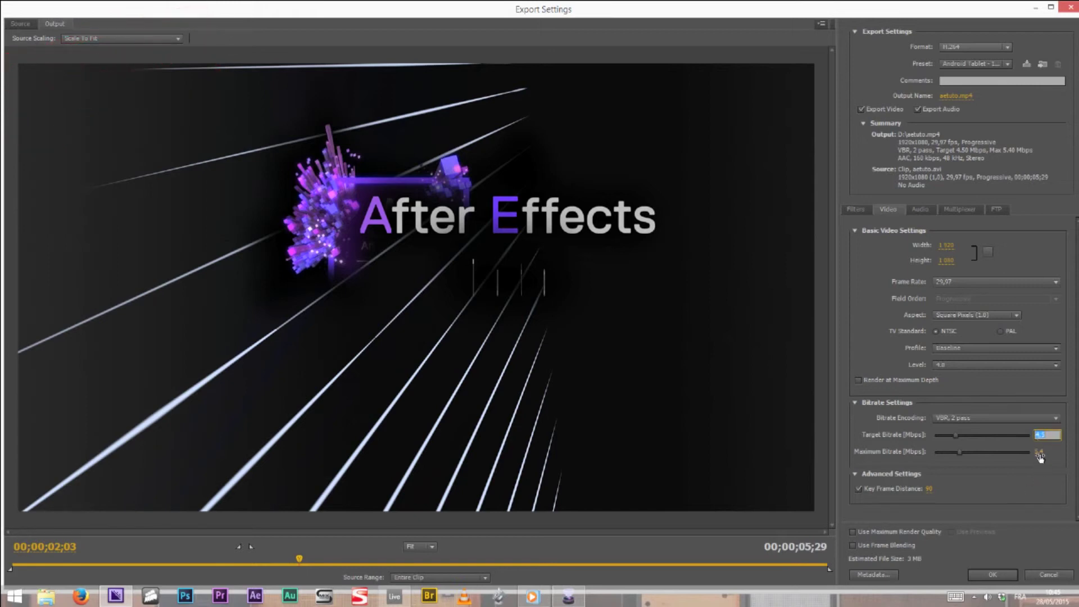
click(1025, 481)
drag(988, 444, 1032, 485)
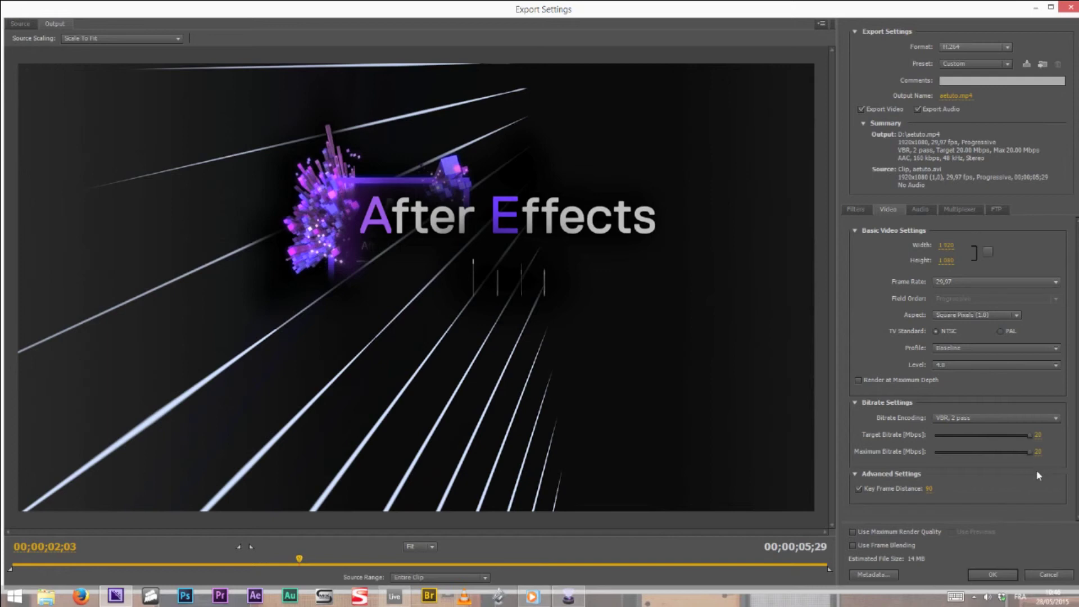
Step: Switch the encoding profile to High and raise the target and maximum bitrates to 25 Mbps
click(967, 351)
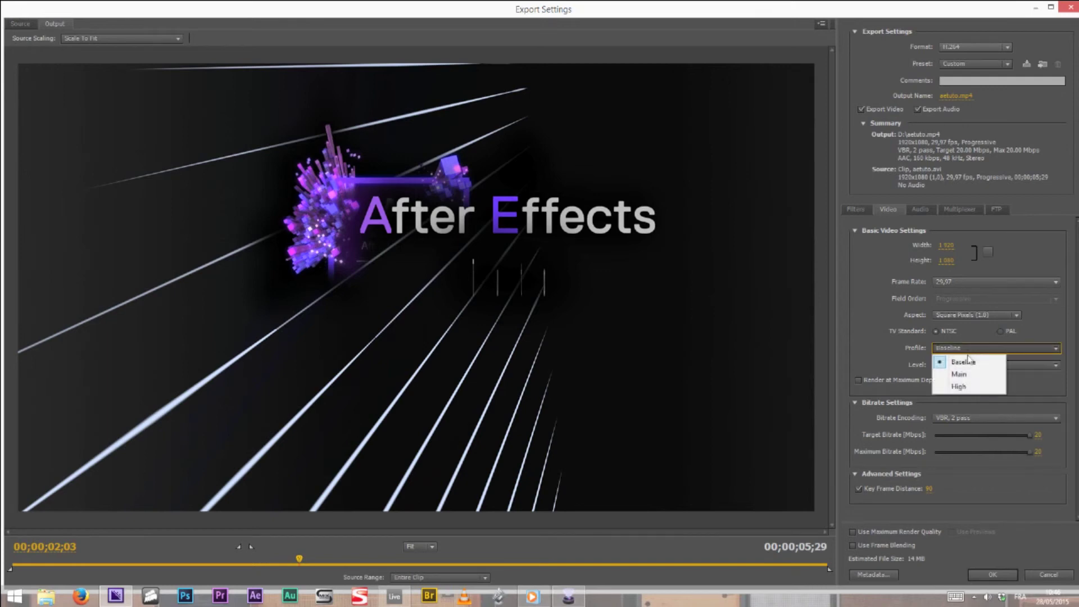
click(962, 387)
drag(1038, 437, 1057, 442)
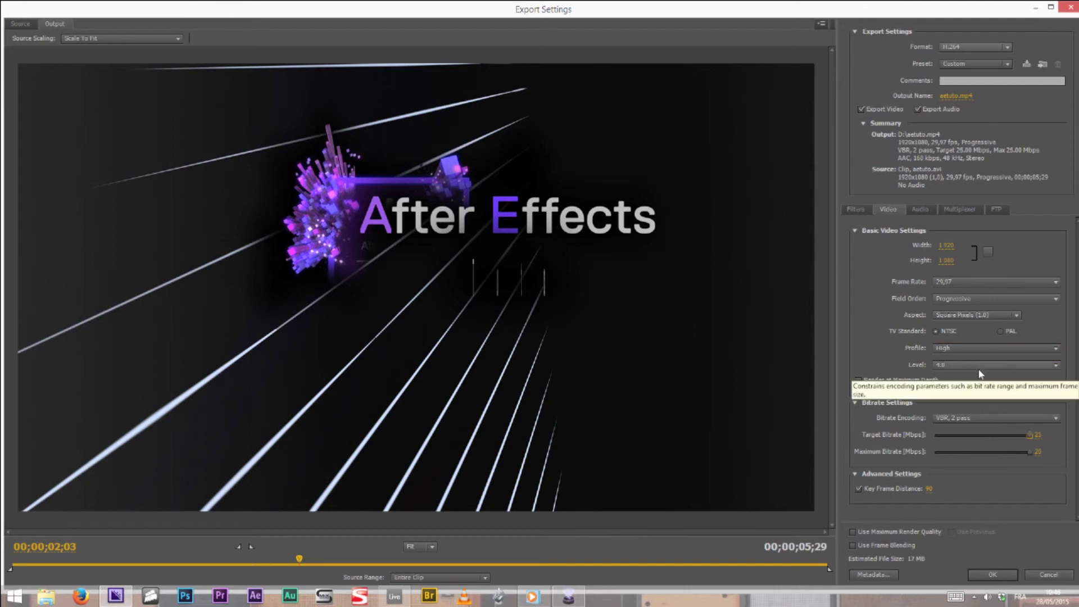
Step: Set the level to 5.1 with a 300 Mbps maximum and 135.9 Mbps target bitrate, and accept the export settings
click(994, 365)
click(958, 553)
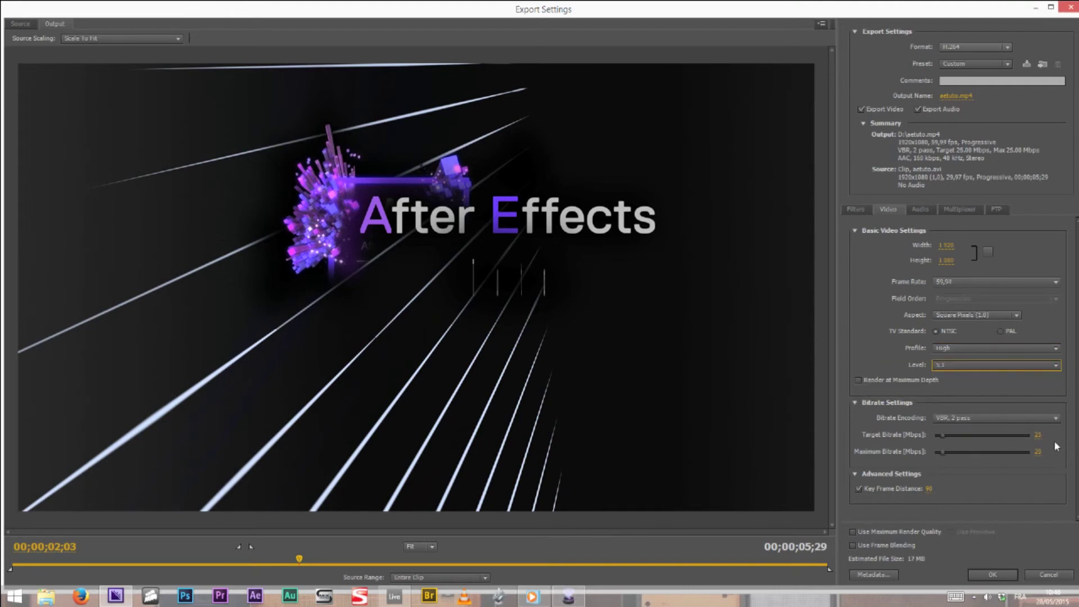
drag(1023, 434, 1037, 435)
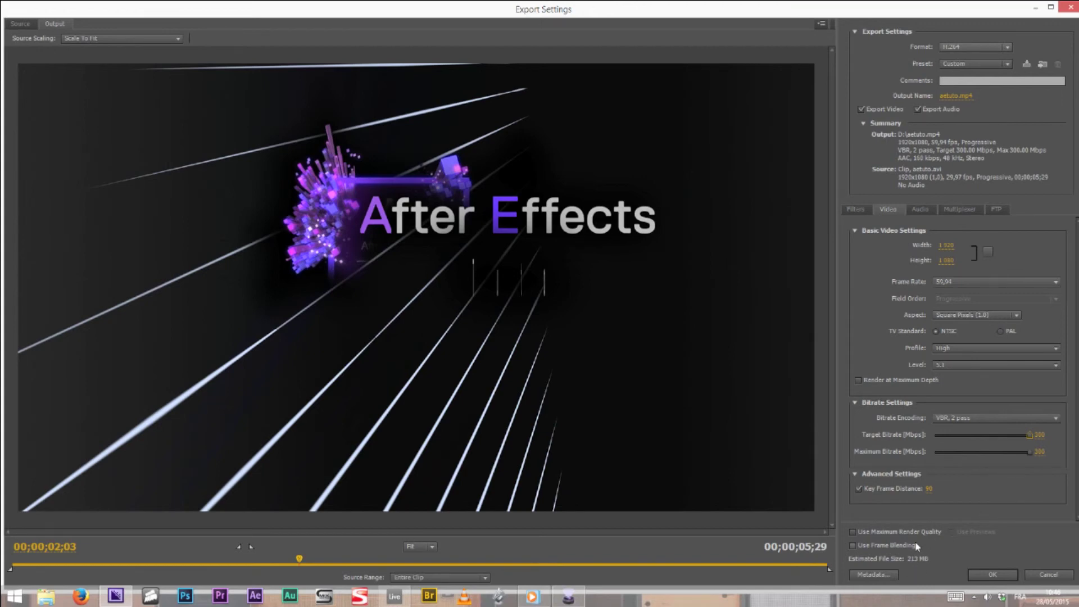
click(980, 435)
click(985, 573)
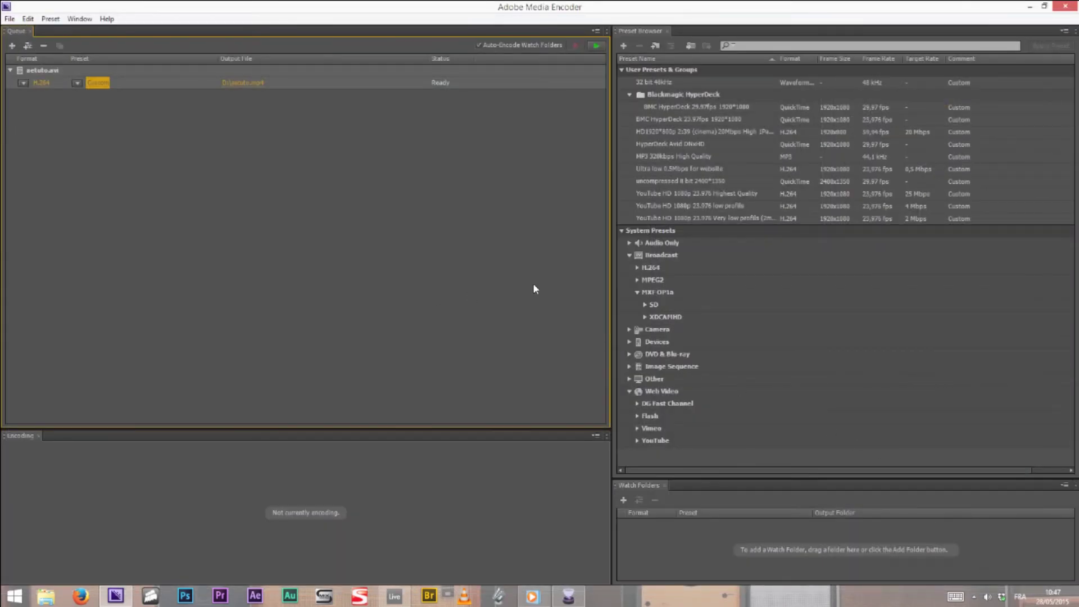
Step: Reopen the queued clip's export settings and review the frame rate and pixel aspect ratio options
click(94, 84)
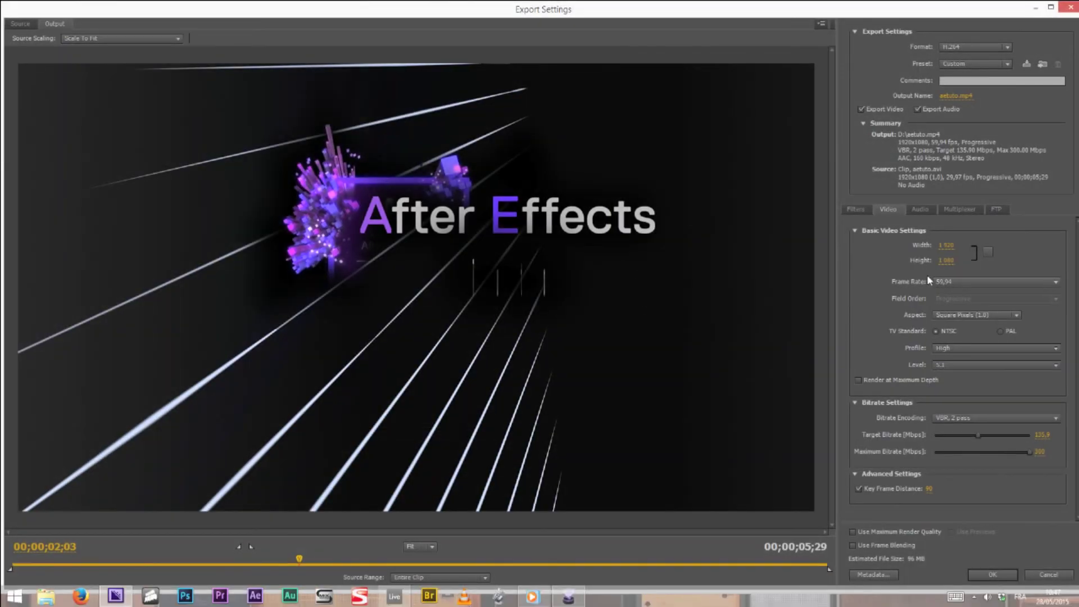
click(963, 282)
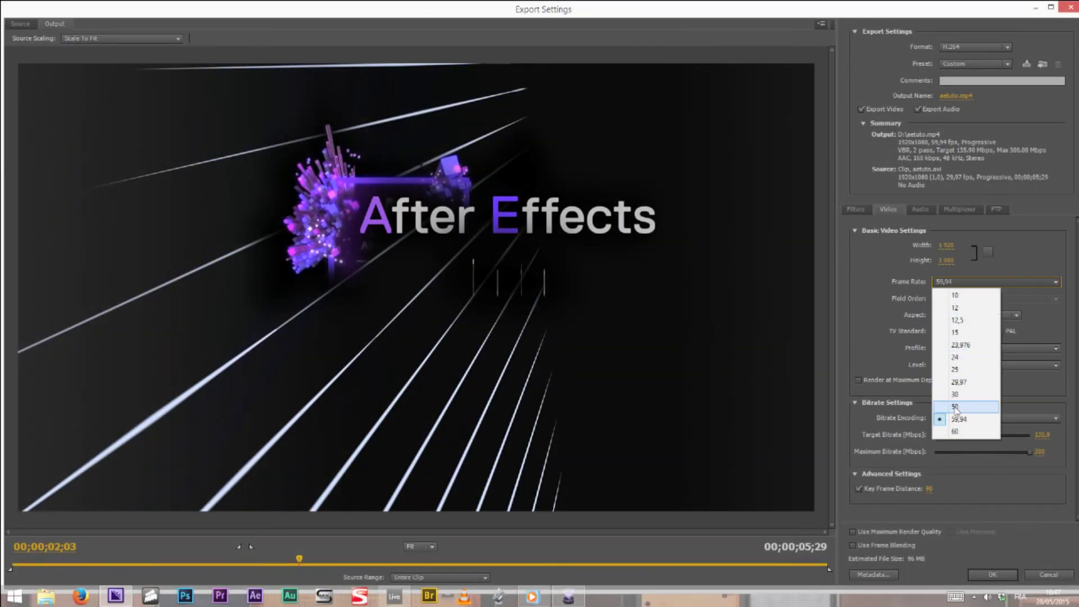
click(903, 297)
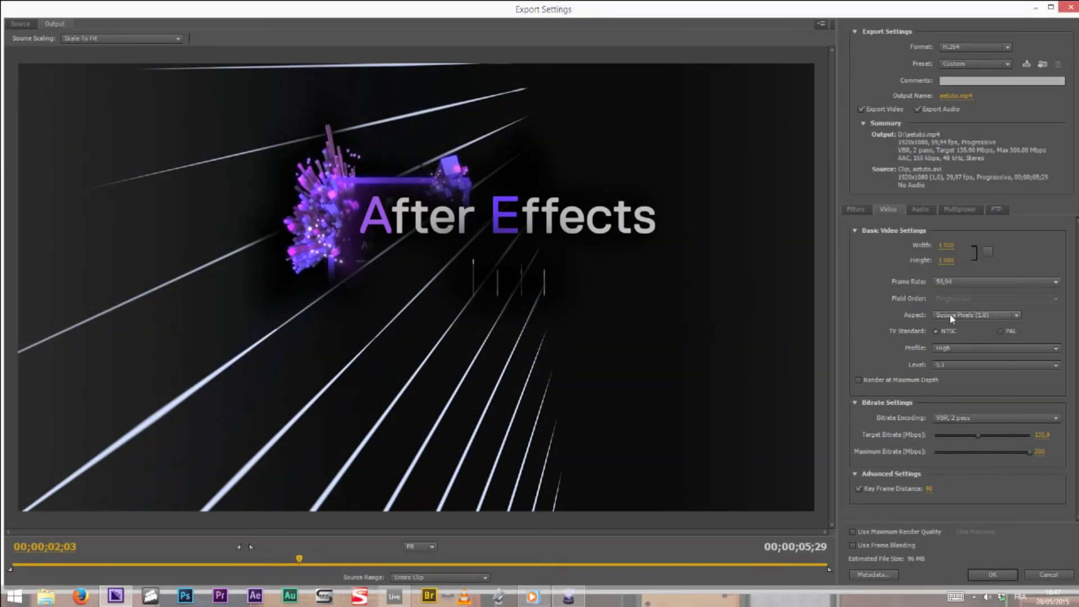
click(1006, 314)
click(886, 281)
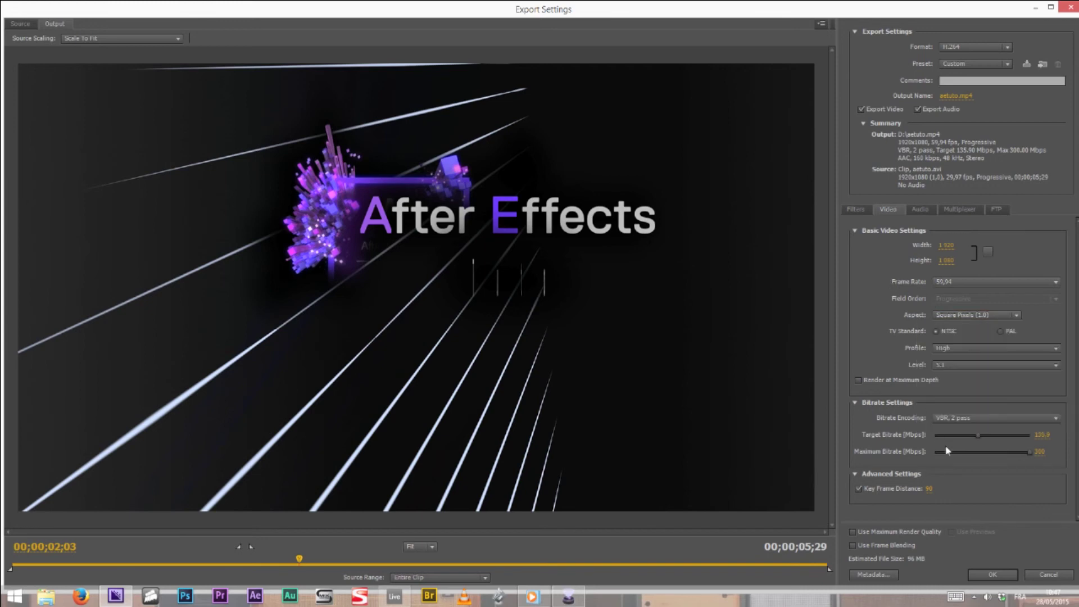